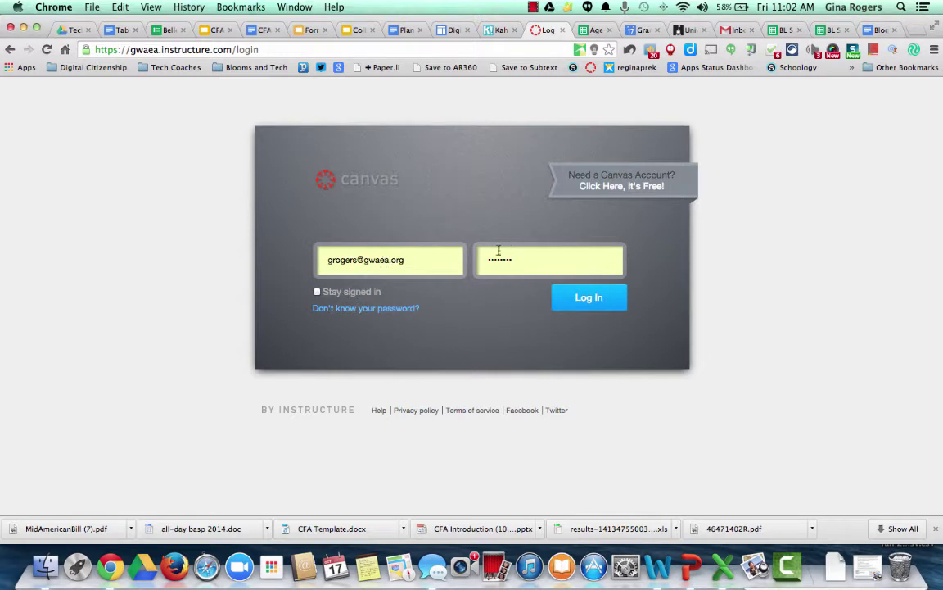
Log in with the filled-in credentials and open the GWAEA Common Formative Assessment Workshop course.
click(584, 297)
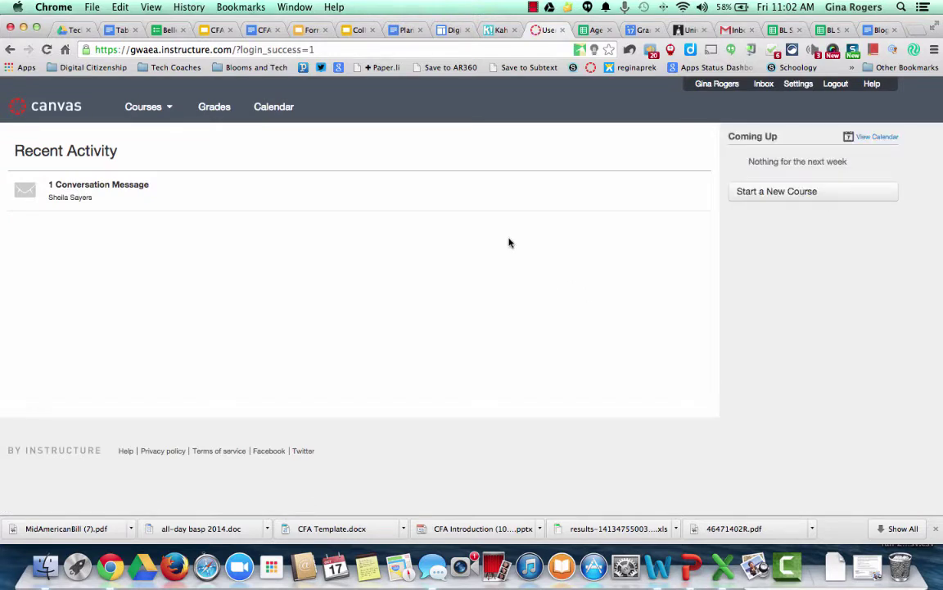
mouse_move(152, 112)
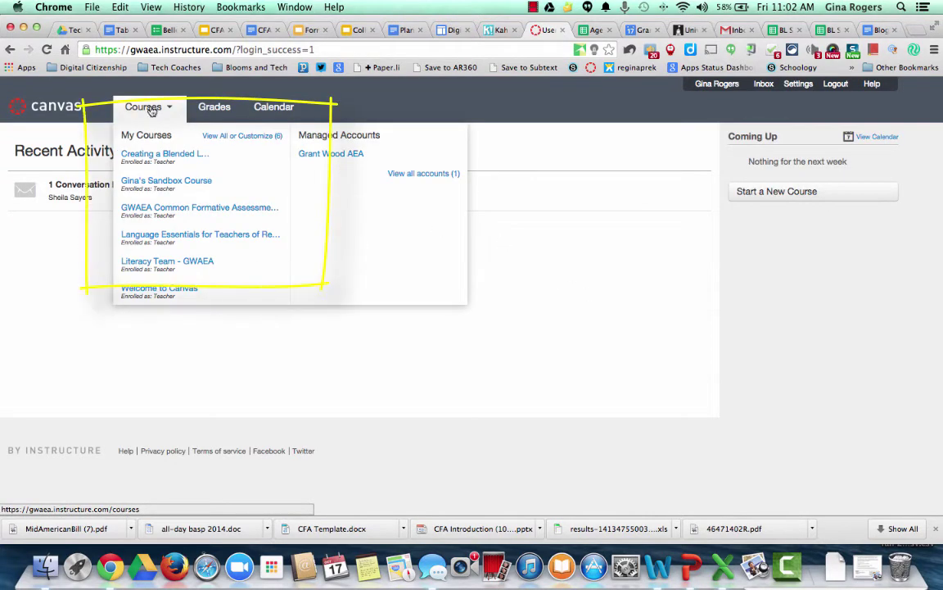
click(177, 209)
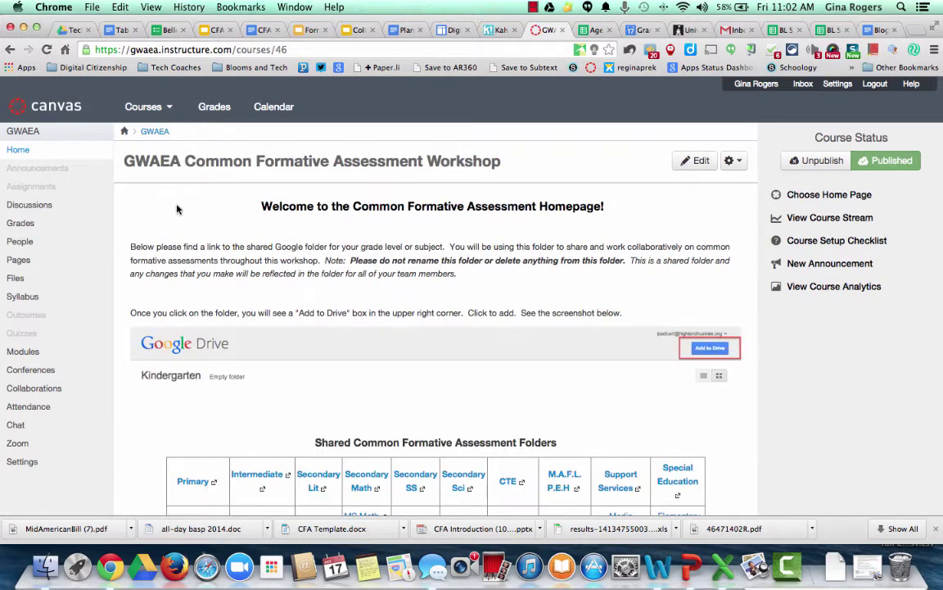
View the shared PK folder linked in the homepage's Shared Common Formative Assessment Folders table, and close it.
scroll(293, 269, down, 5)
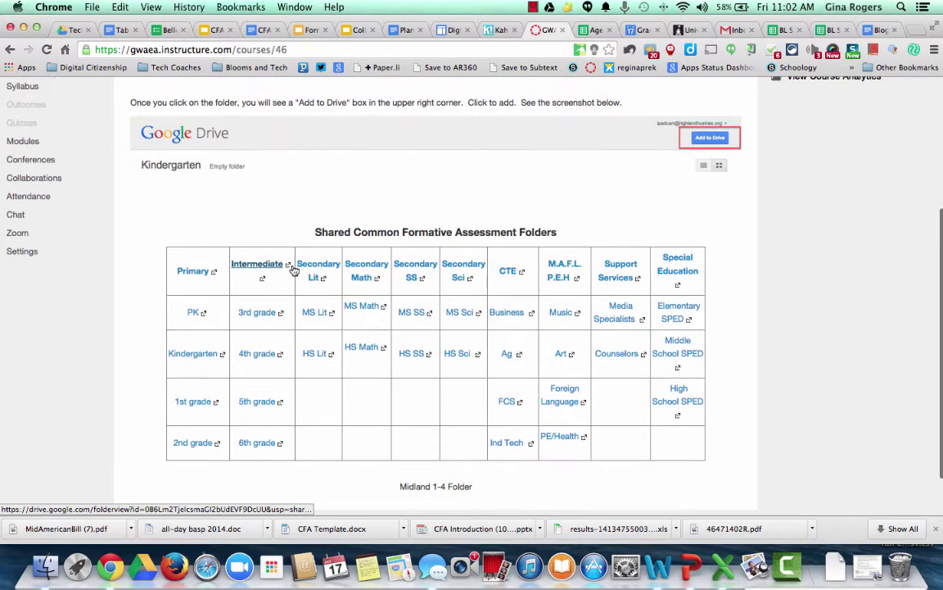
scroll(293, 270, down, 1)
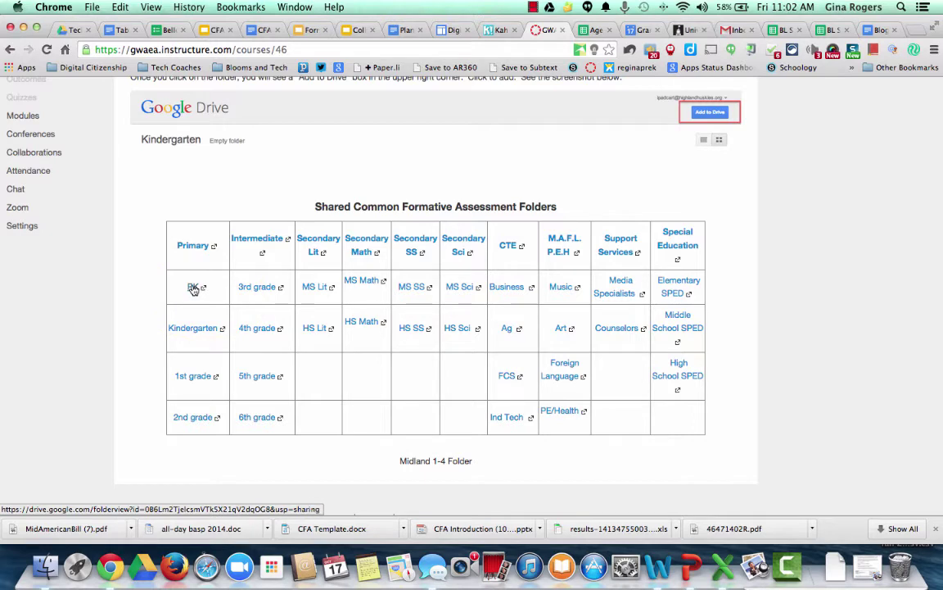
click(195, 288)
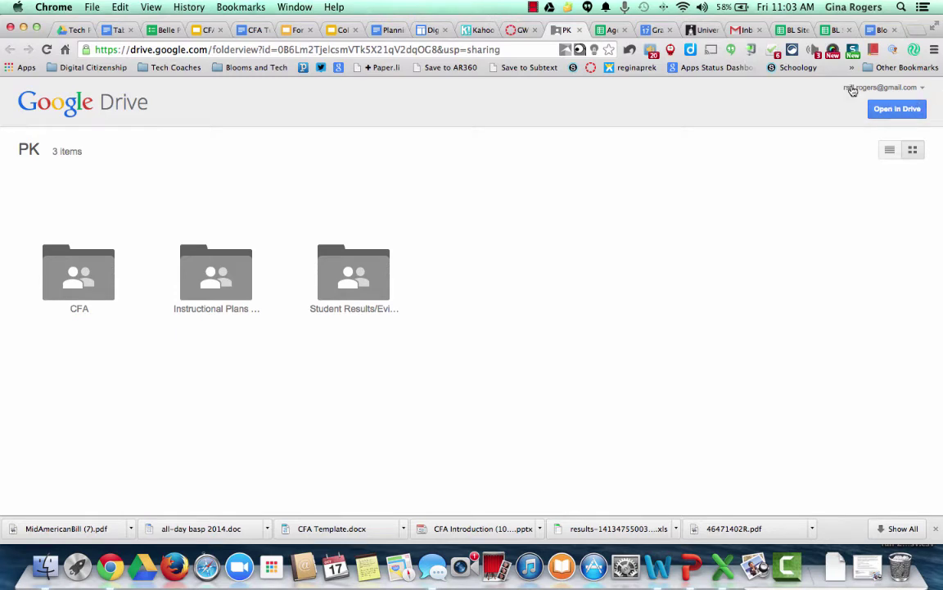
click(889, 110)
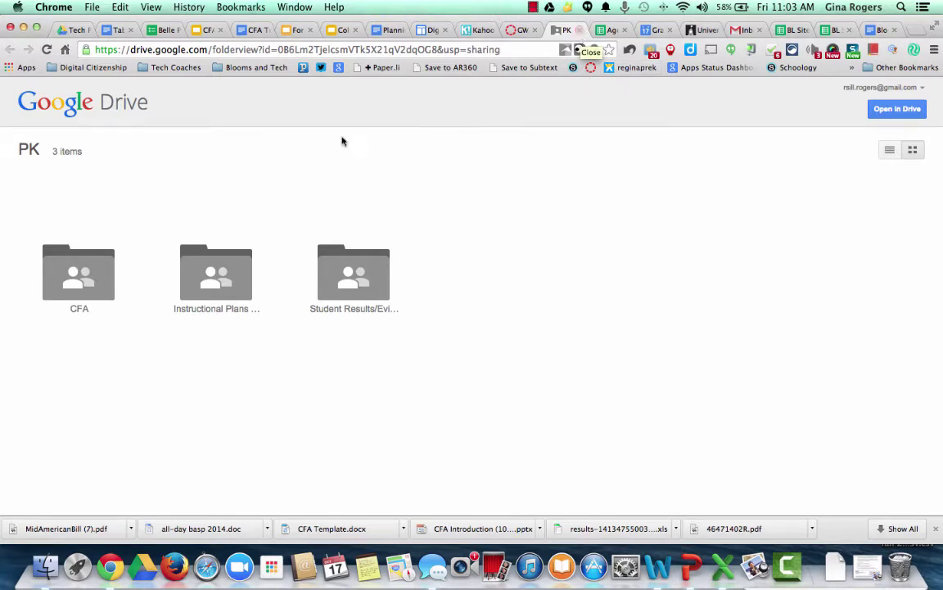
click(579, 29)
Look over the course homepage's instructions and its table of shared assessment folders by grade level and subject.
scroll(252, 289, up, 2)
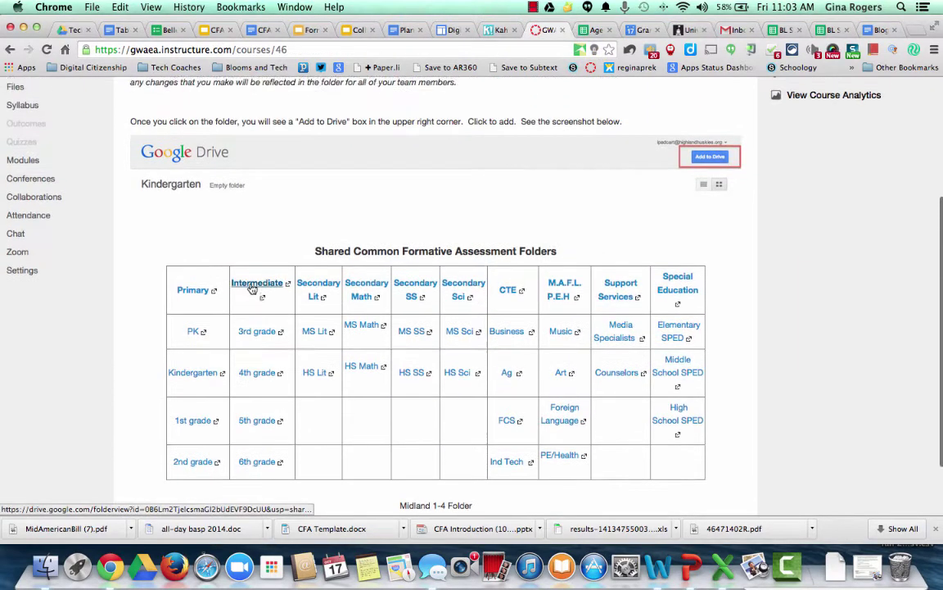
scroll(254, 283, down, 3)
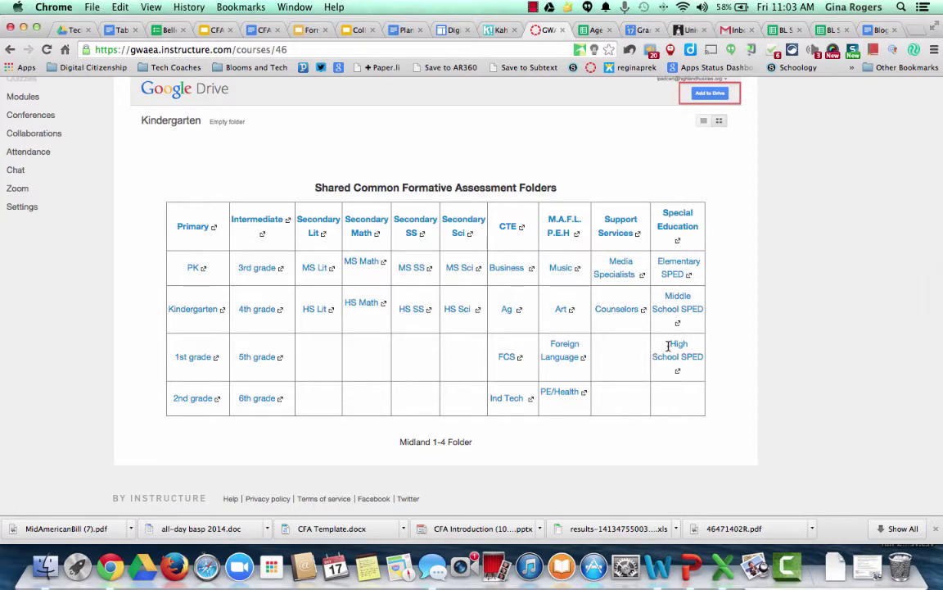
scroll(667, 348, up, 5)
scroll(667, 350, down, 2)
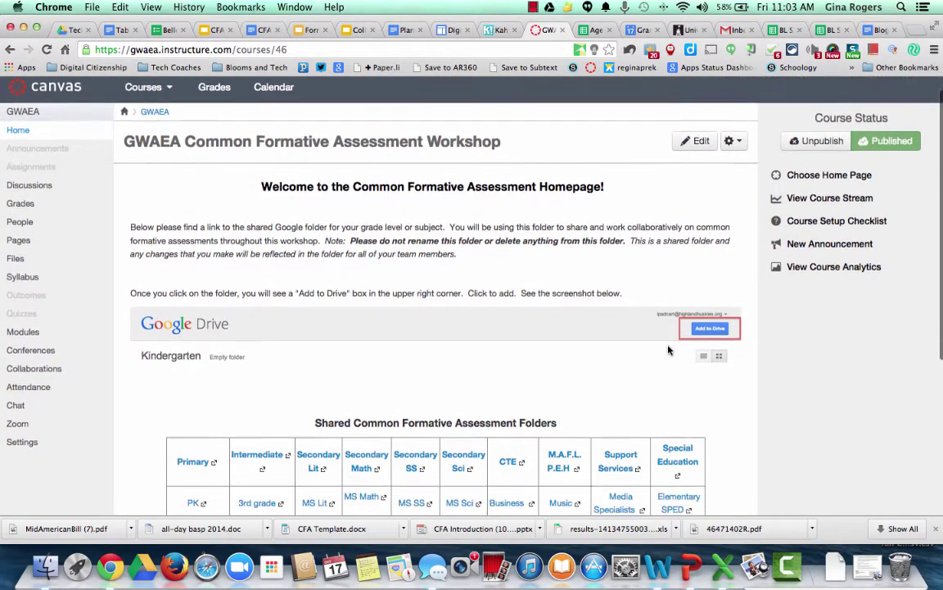
scroll(667, 350, up, 1)
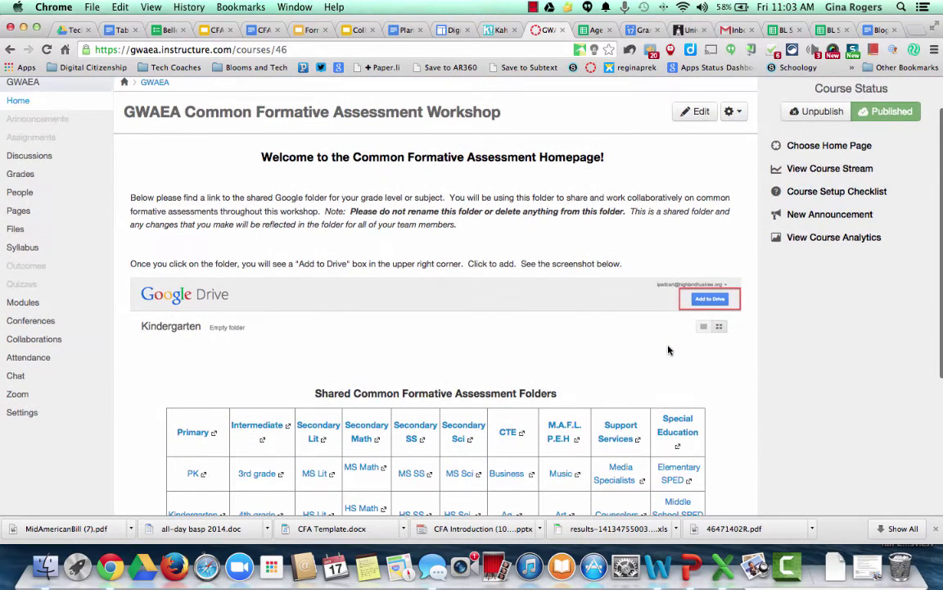
Open the Google facilitator materials page from the course's Facilitator Material module.
click(34, 307)
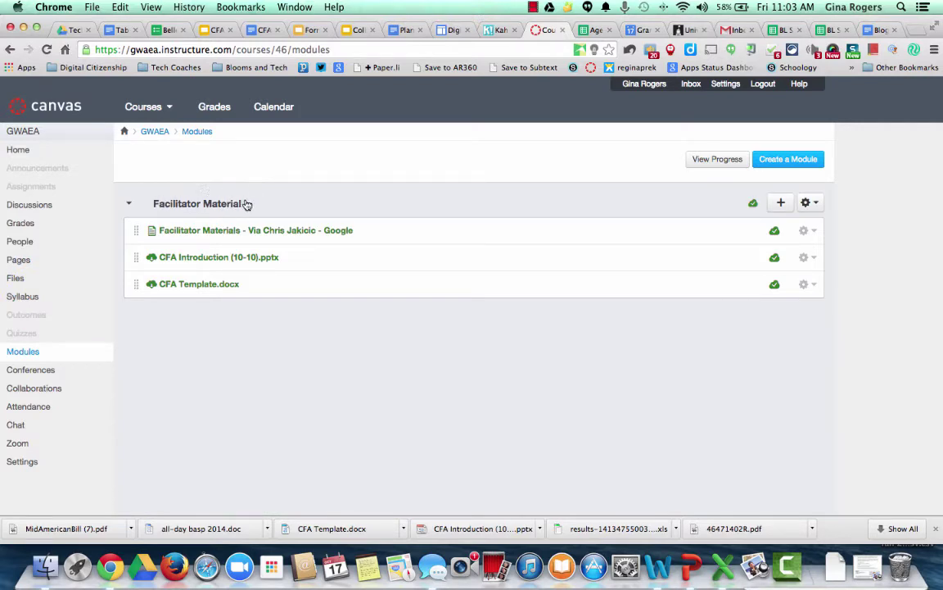
drag(257, 207, 354, 227)
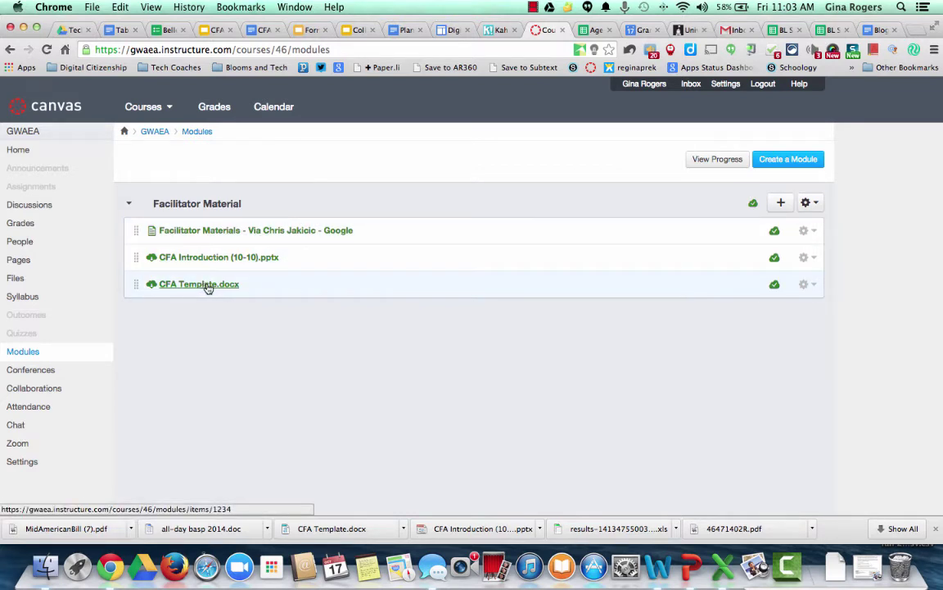
click(198, 235)
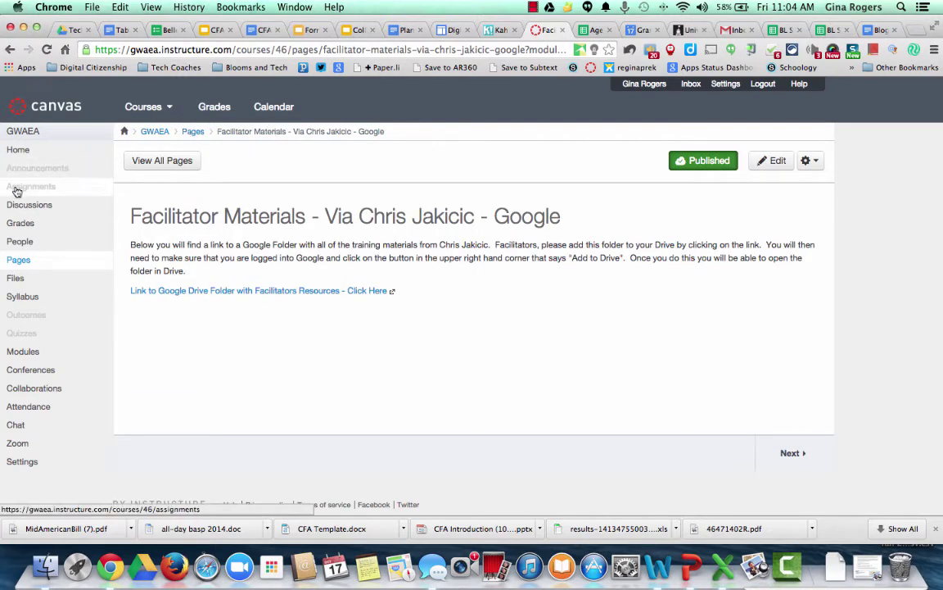
View the CFA Introduction (10-10).pptx file from the Facilitator Material module and return to the module list.
click(14, 355)
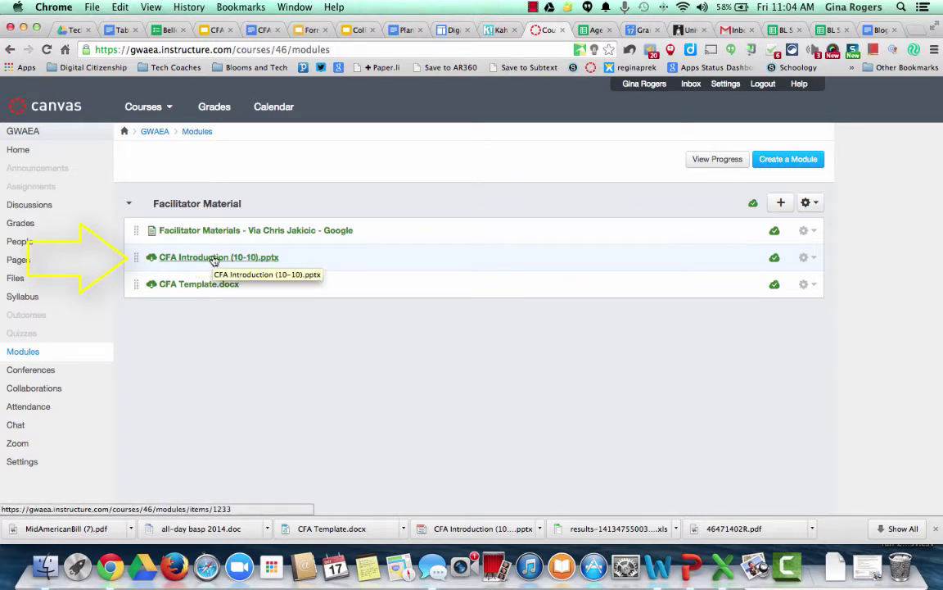
click(213, 259)
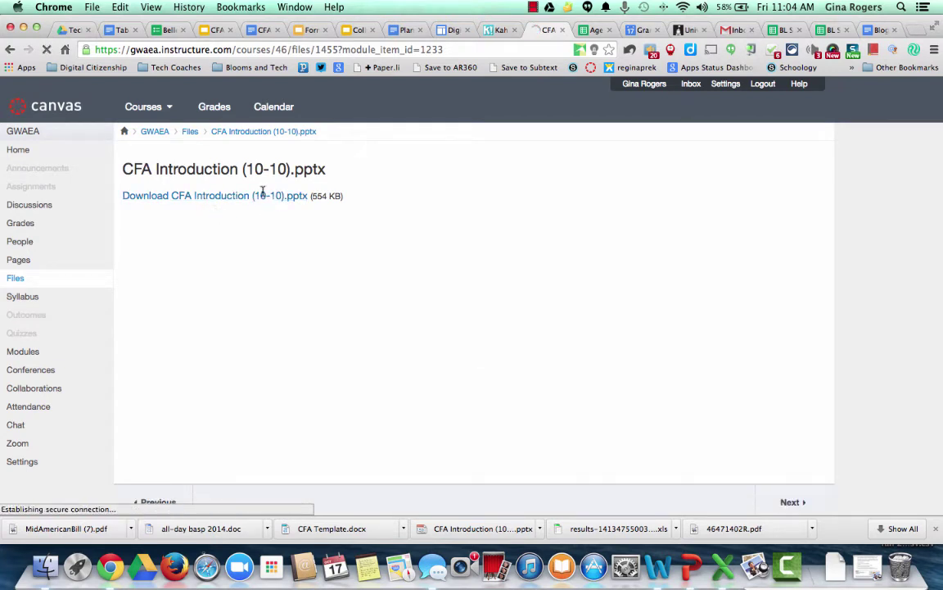
click(9, 49)
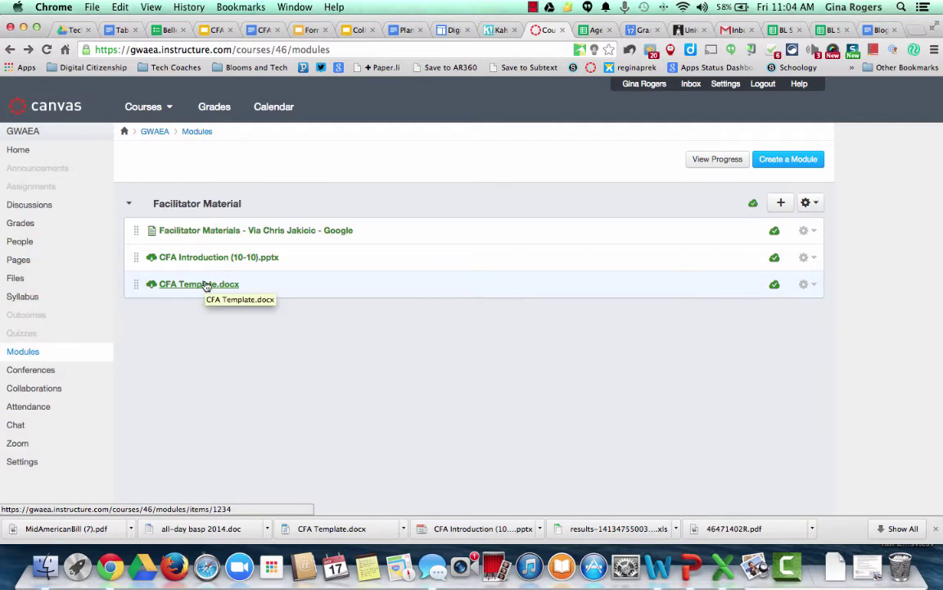
Open CFA Template.docx from the Facilitator Material module and look through its document preview.
click(205, 284)
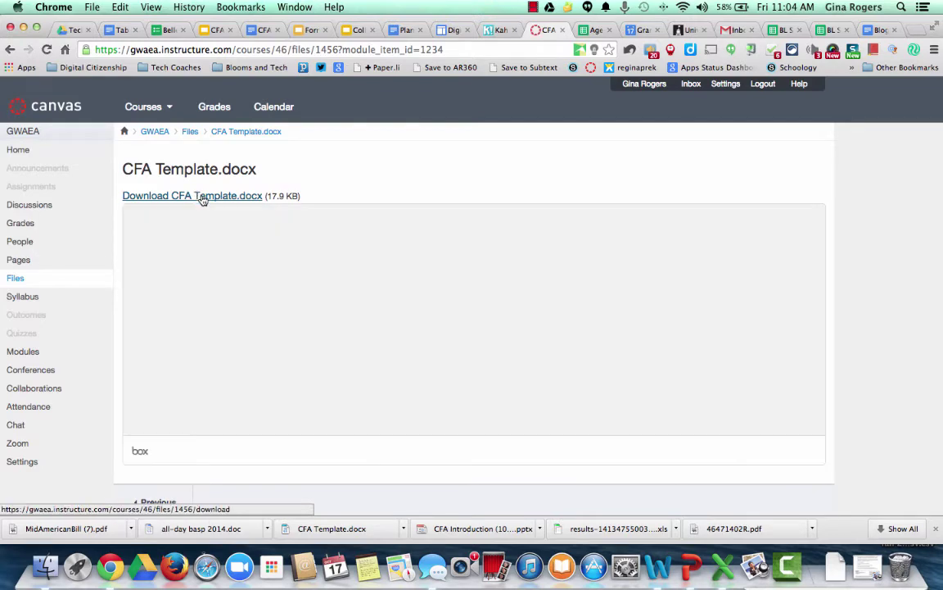
scroll(394, 358, down, 3)
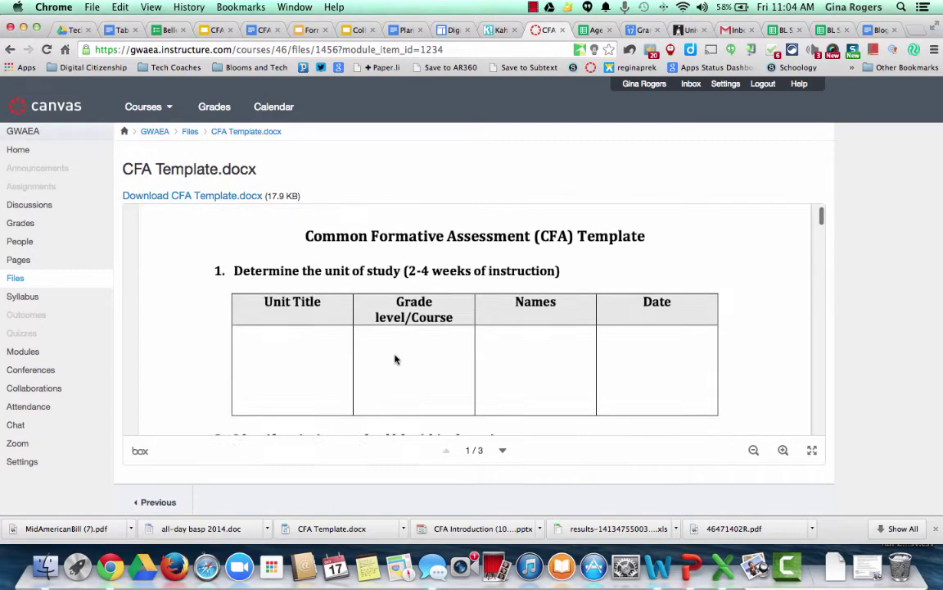
scroll(394, 358, down, 5)
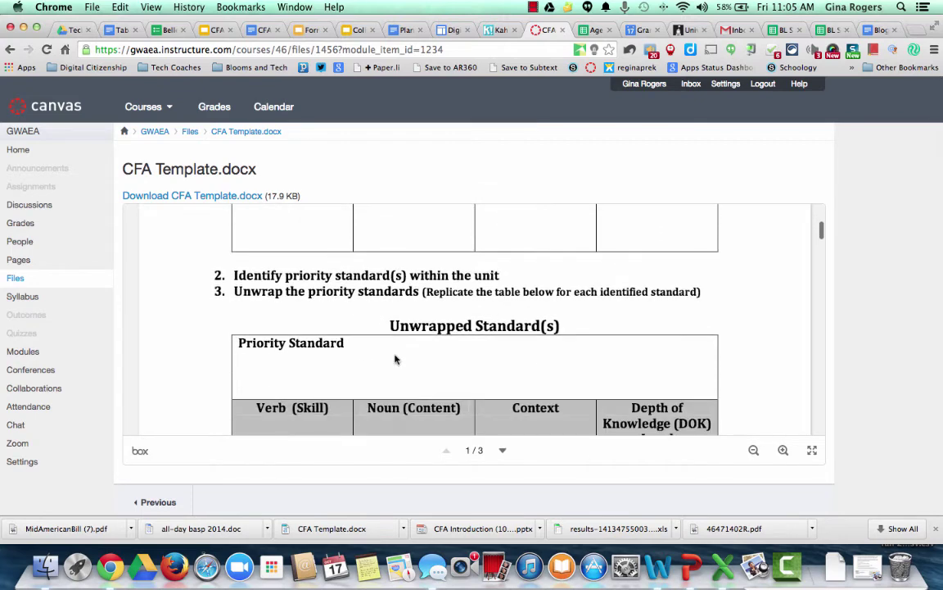
scroll(394, 356, up, 5)
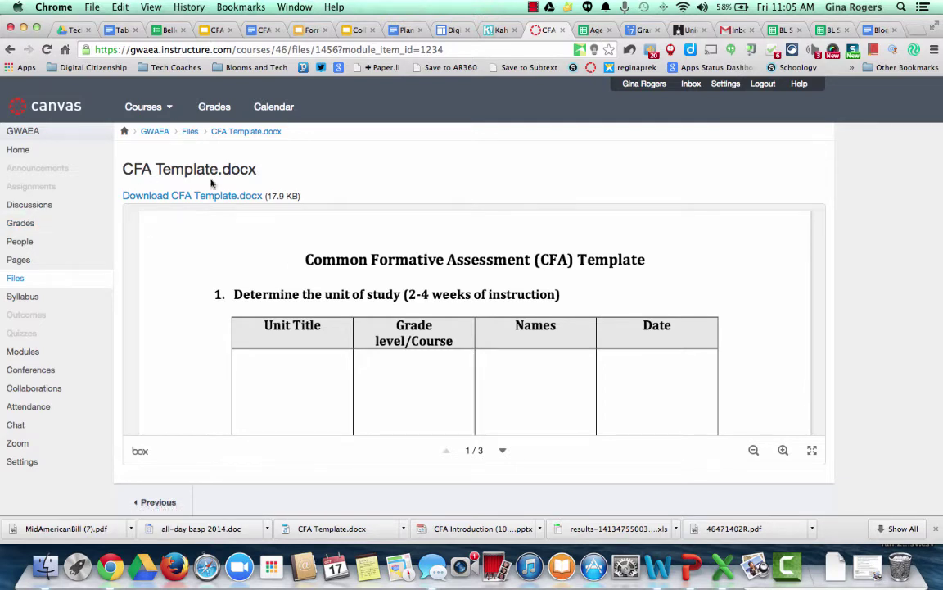
Start a new course discussion and title it "My Test Assesment".
click(43, 209)
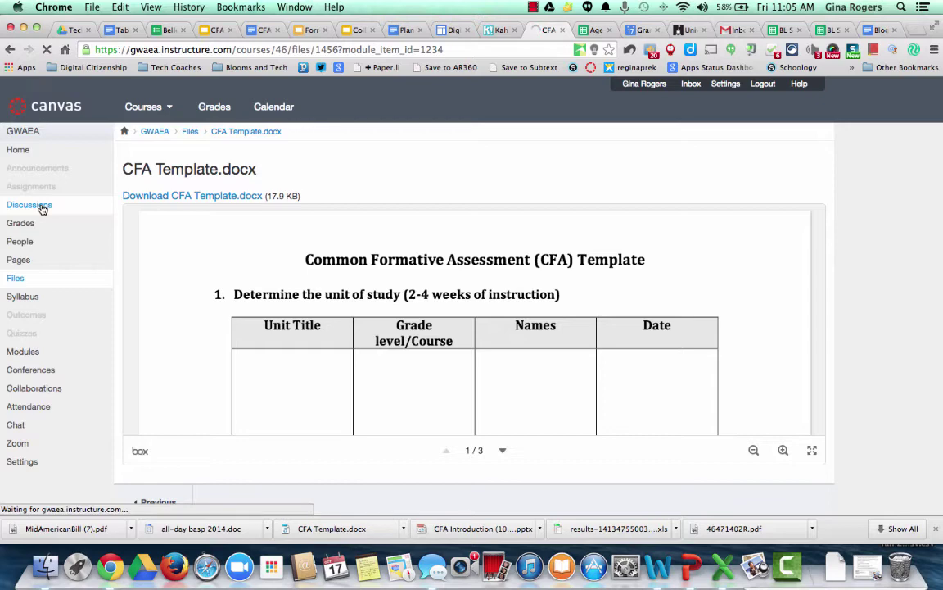
click(42, 210)
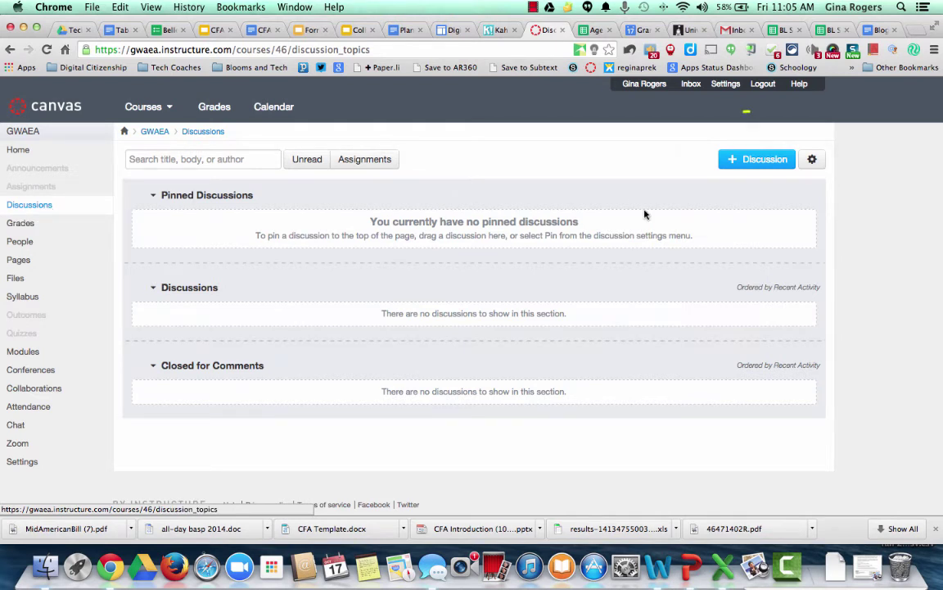
click(753, 161)
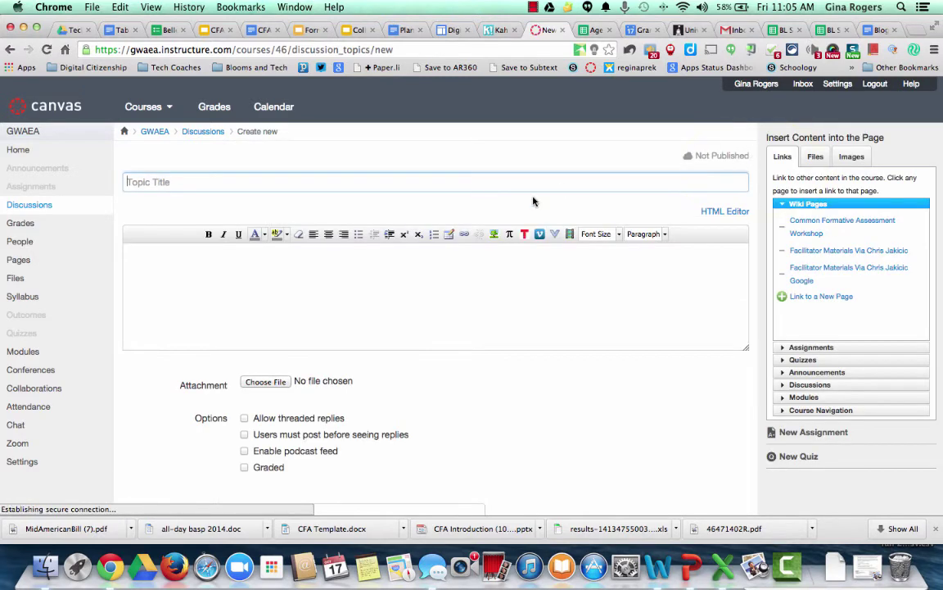
click(521, 177)
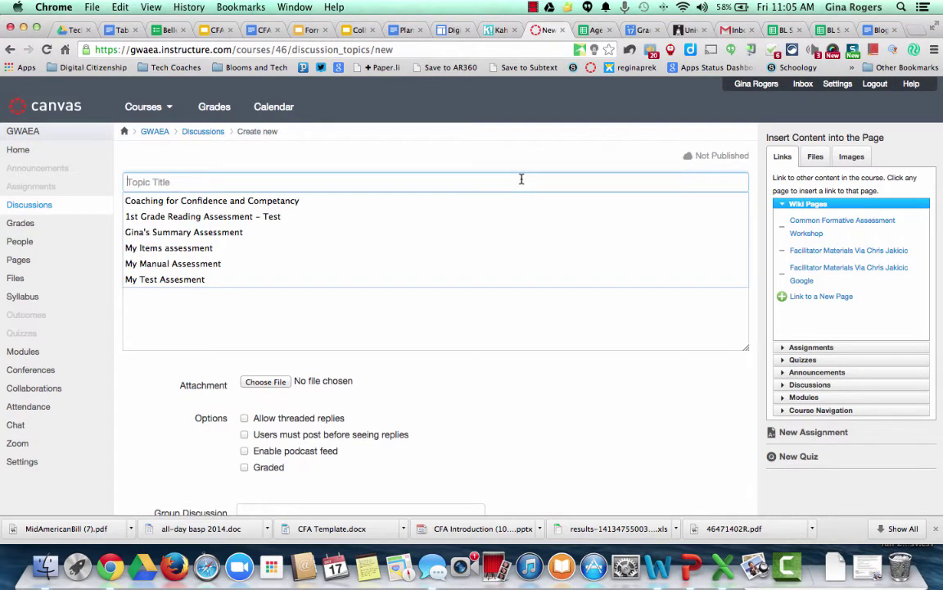
click(174, 280)
scroll(311, 293, down, 3)
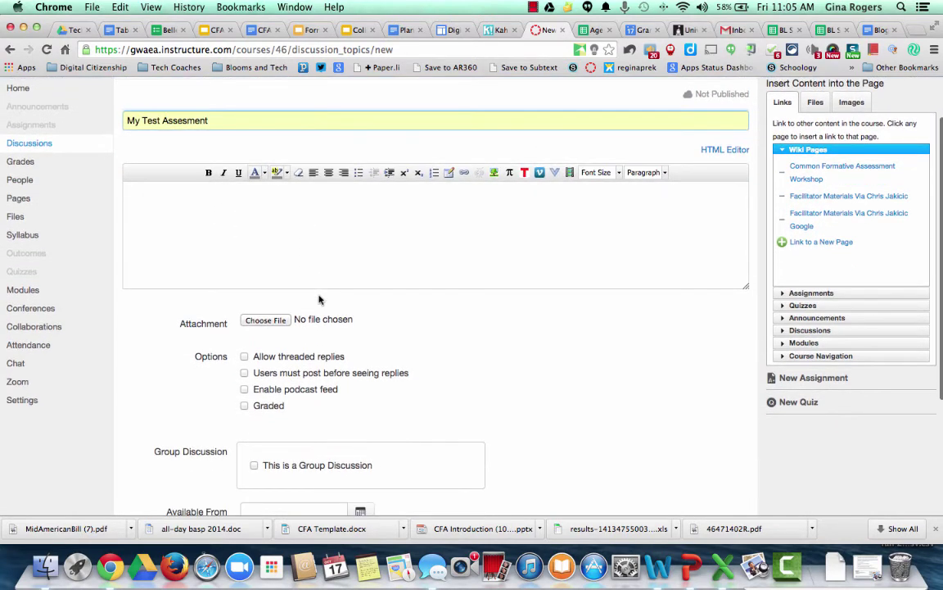
Make the new topic a group discussion and assign it to the Secondary Math group set.
click(276, 200)
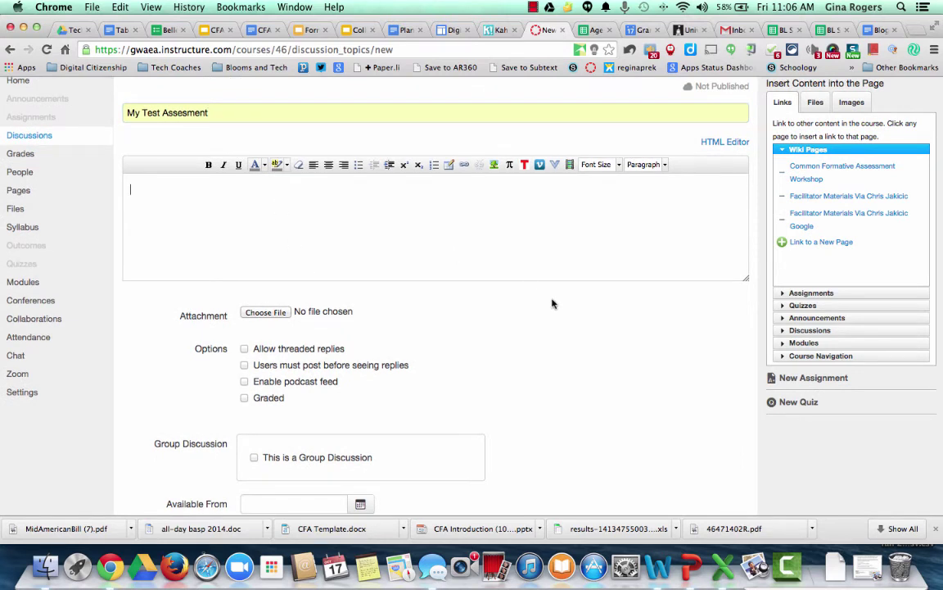
scroll(551, 308, down, 3)
scroll(552, 308, down, 1)
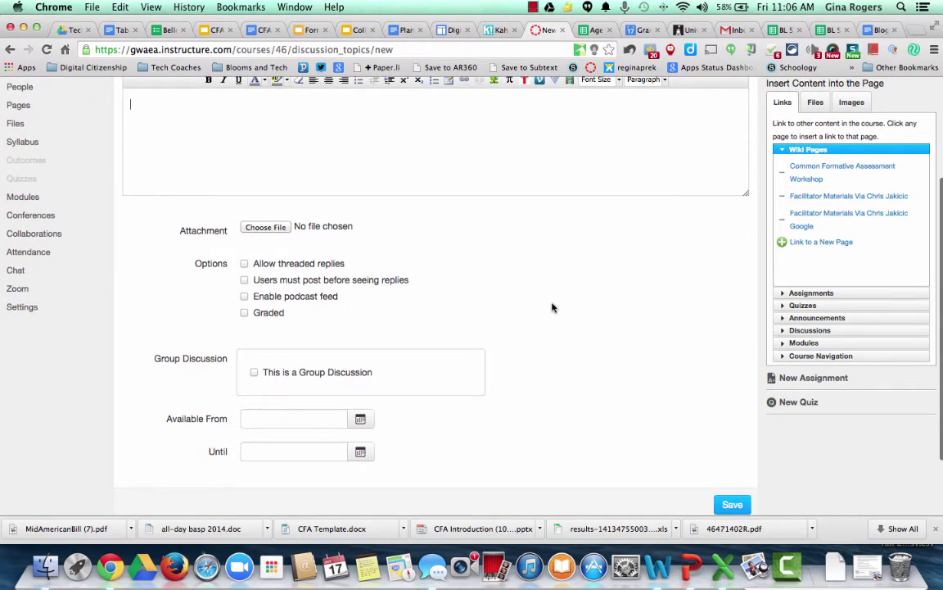
click(255, 374)
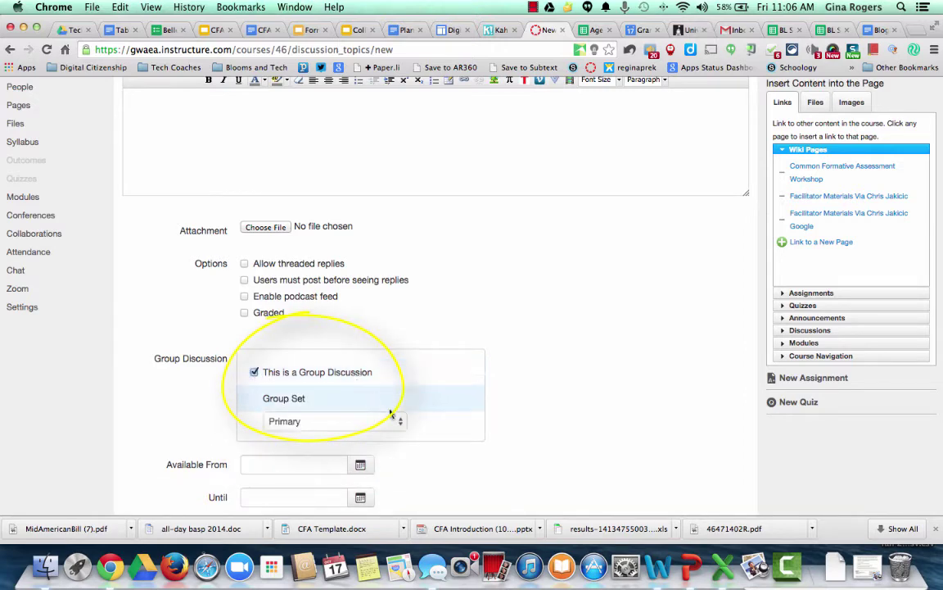
scroll(441, 422, down, 5)
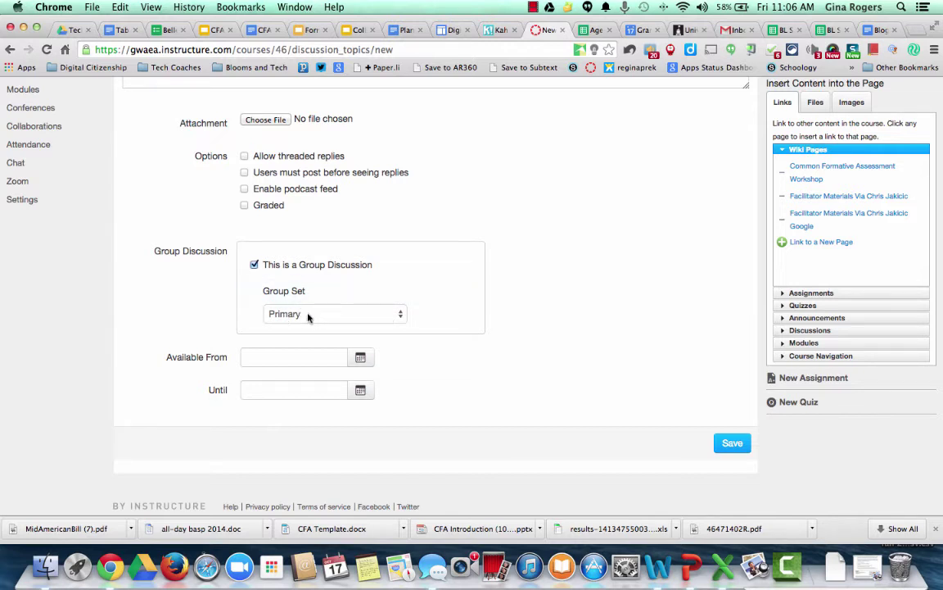
click(351, 316)
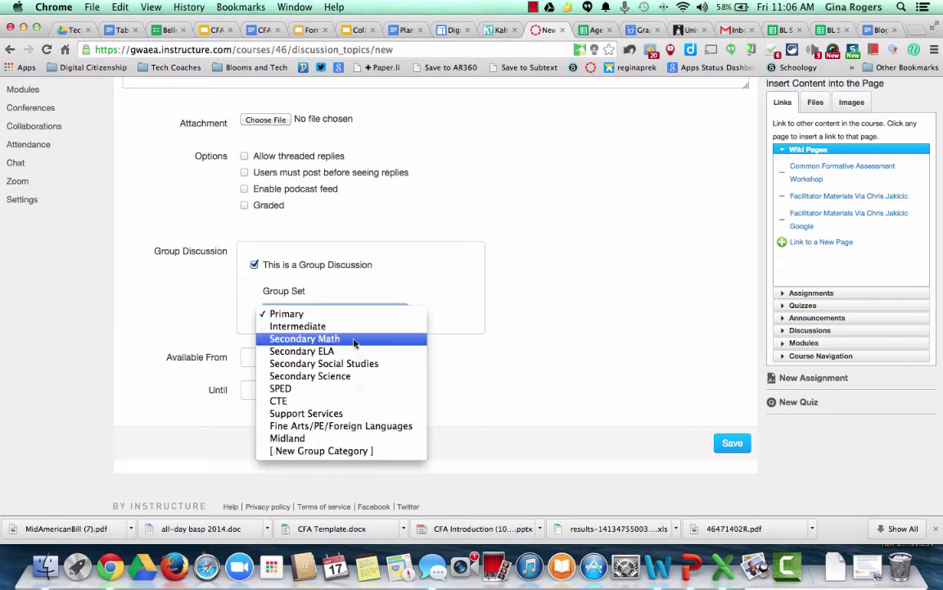
click(354, 339)
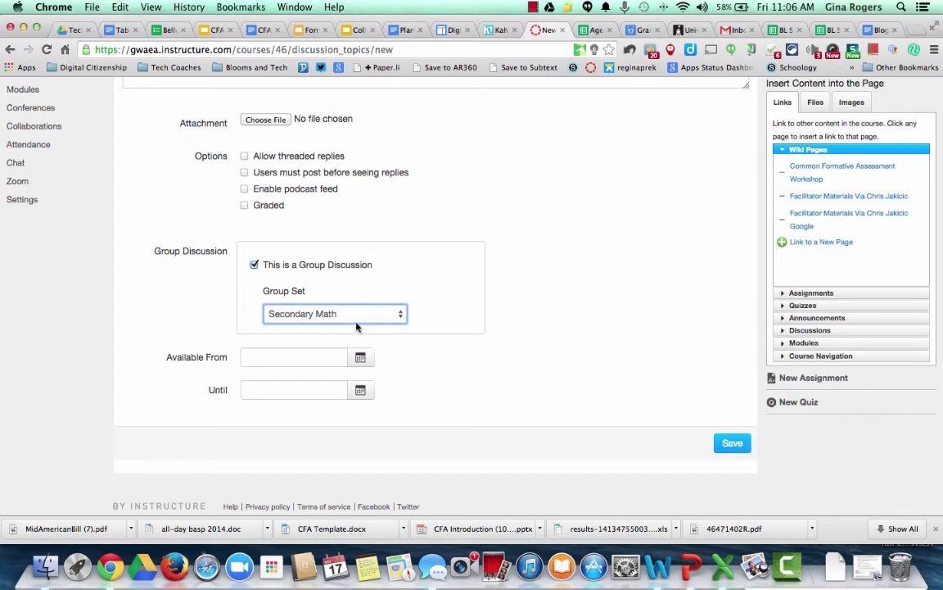
click(358, 320)
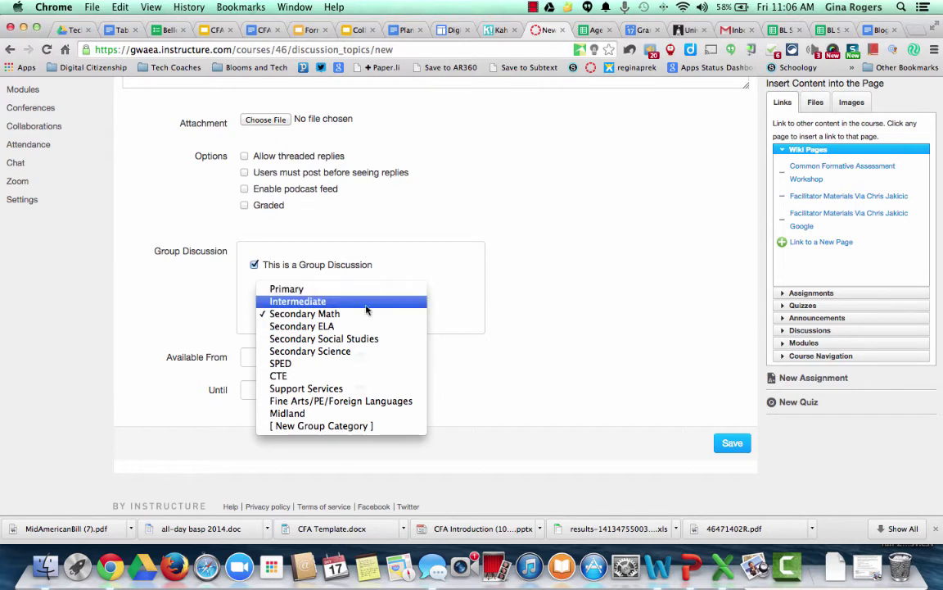
click(608, 318)
scroll(609, 318, up, 1)
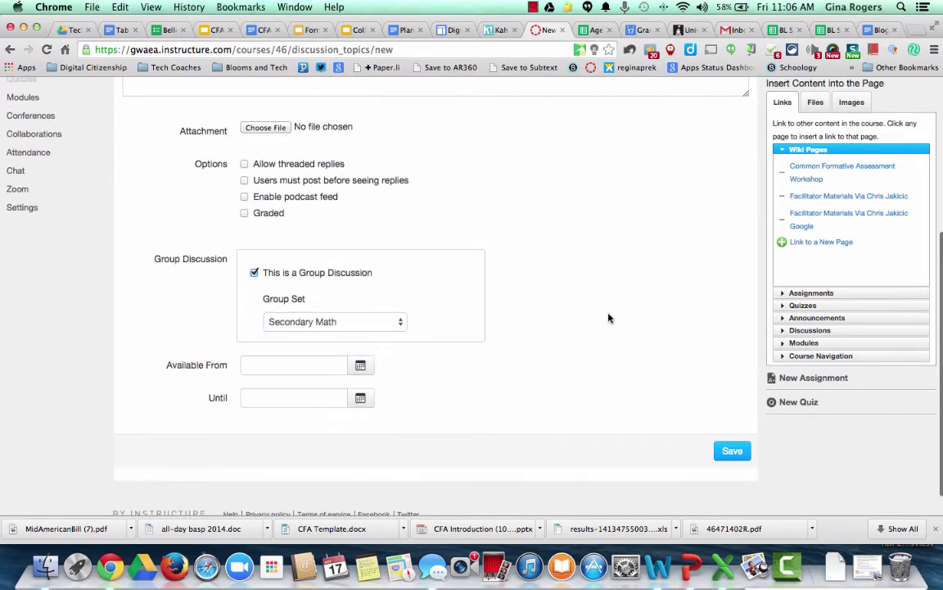
scroll(609, 317, up, 6)
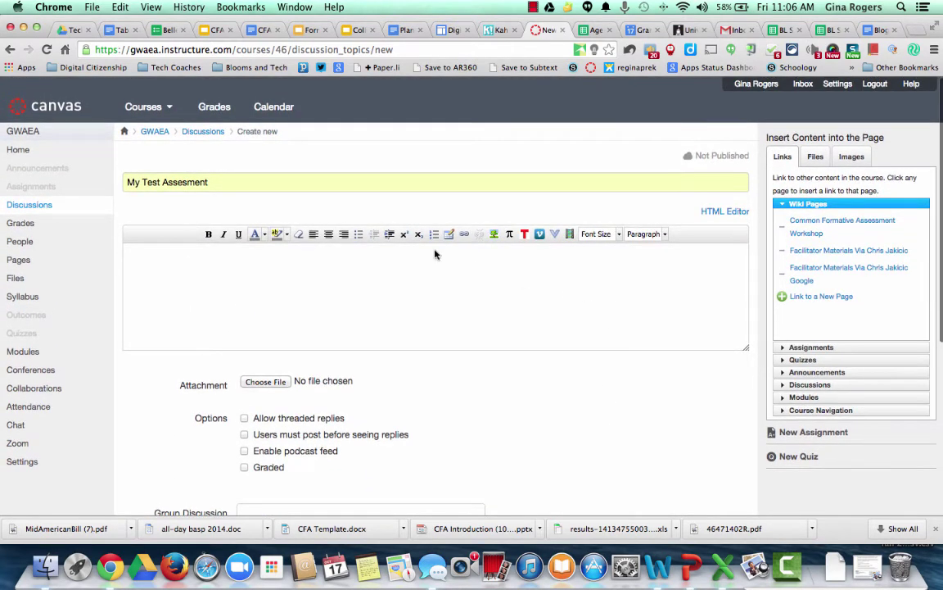
Discard the unsaved "My Test Assesment" discussion and return to the course's Discussions page.
scroll(299, 280, down, 3)
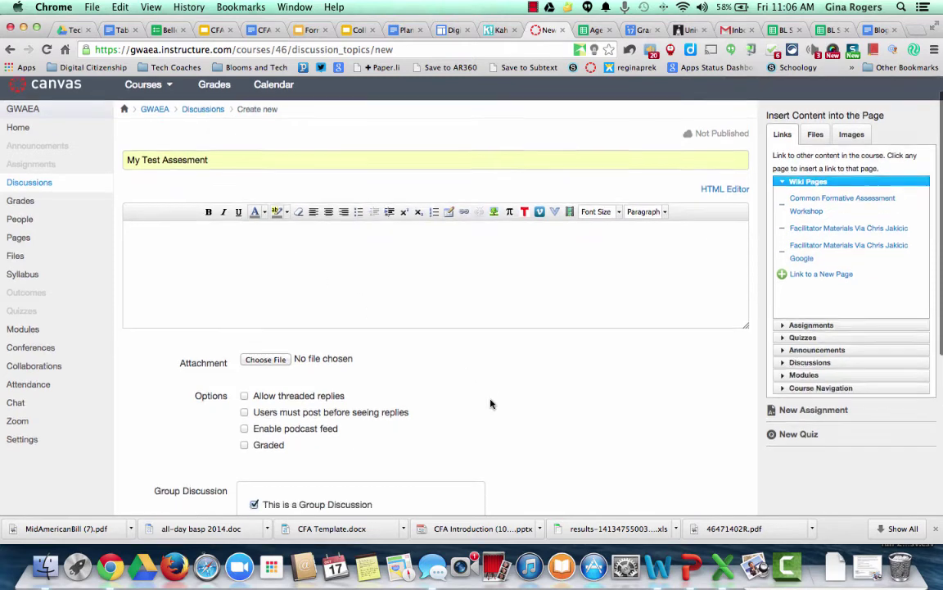
scroll(490, 401, up, 3)
click(10, 50)
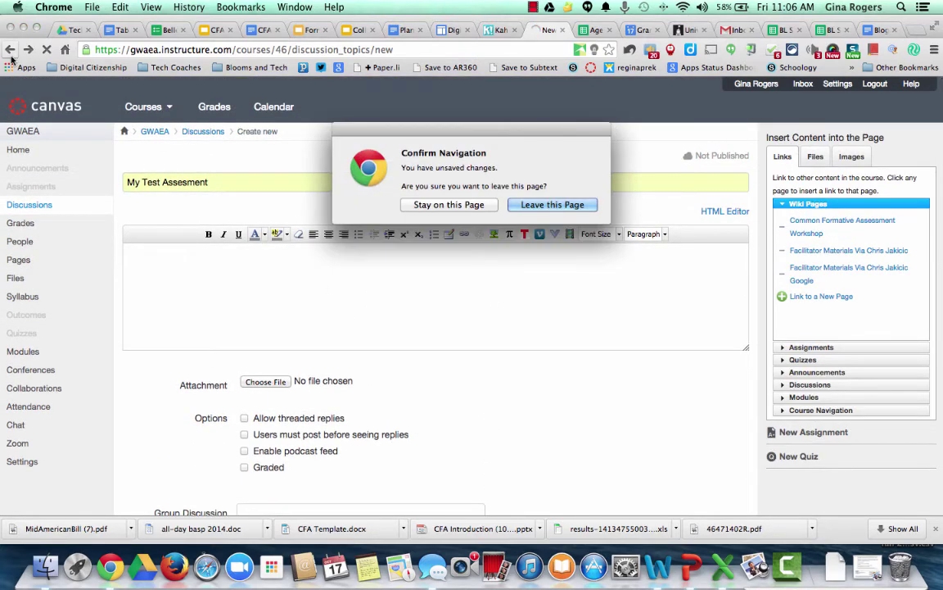
click(534, 204)
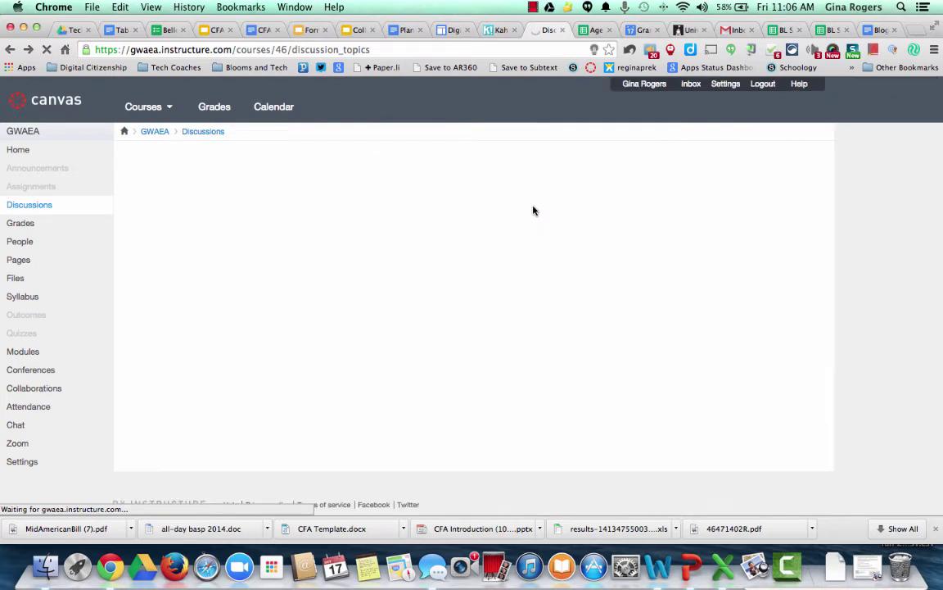
Go to the course home page and look over the Shared Common Formative Assessment Folders table.
click(21, 153)
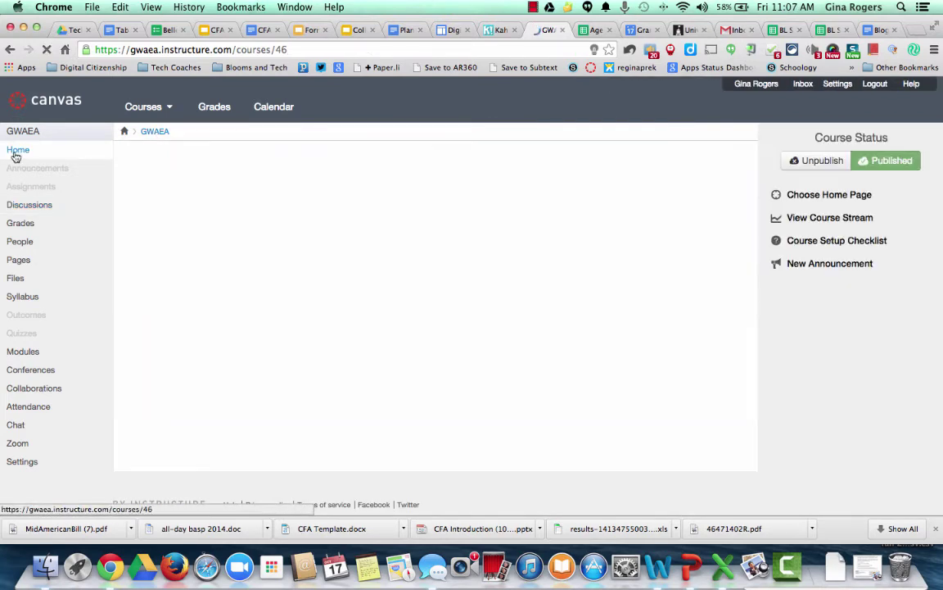
scroll(431, 329, down, 3)
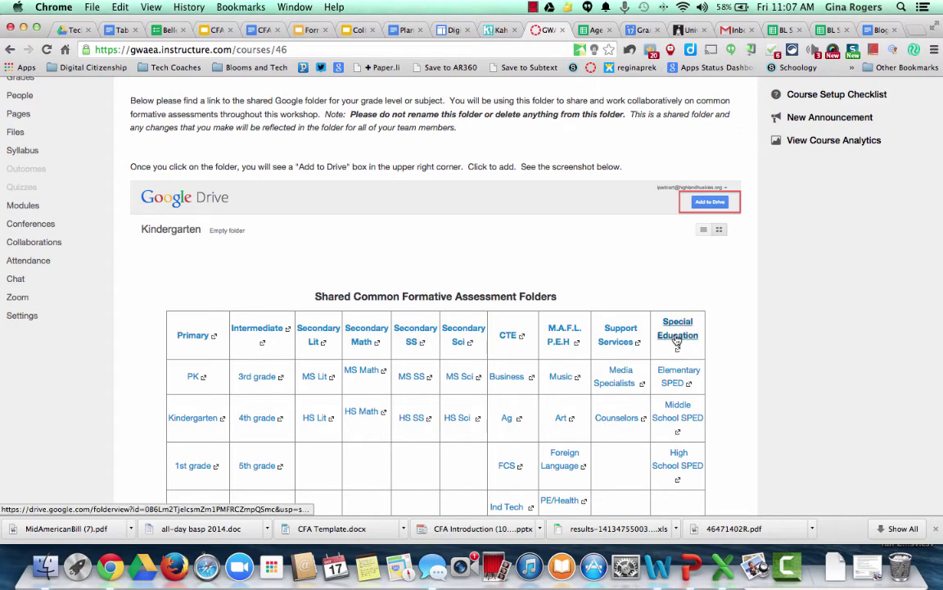
scroll(680, 375, down, 2)
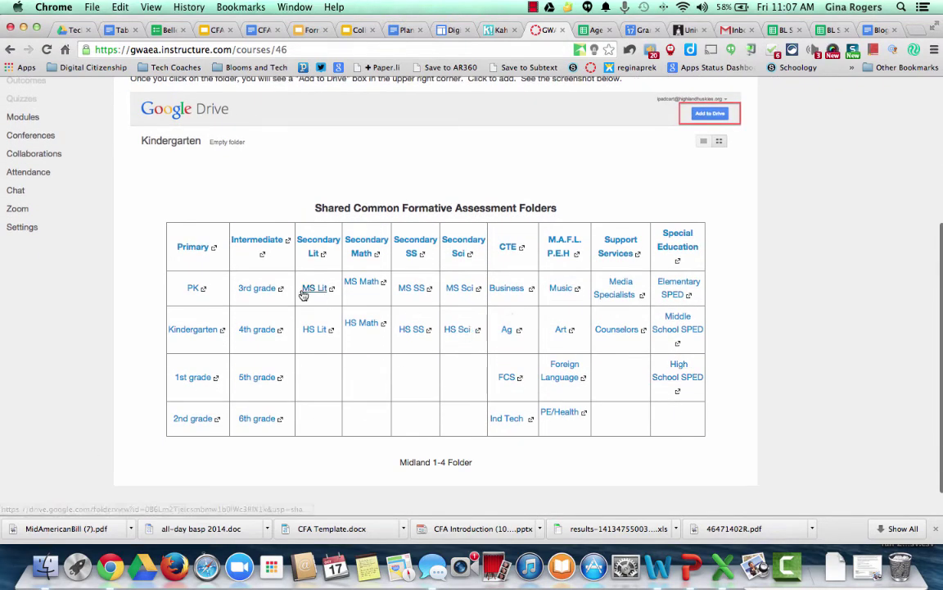
scroll(256, 242, up, 5)
right_click(256, 237)
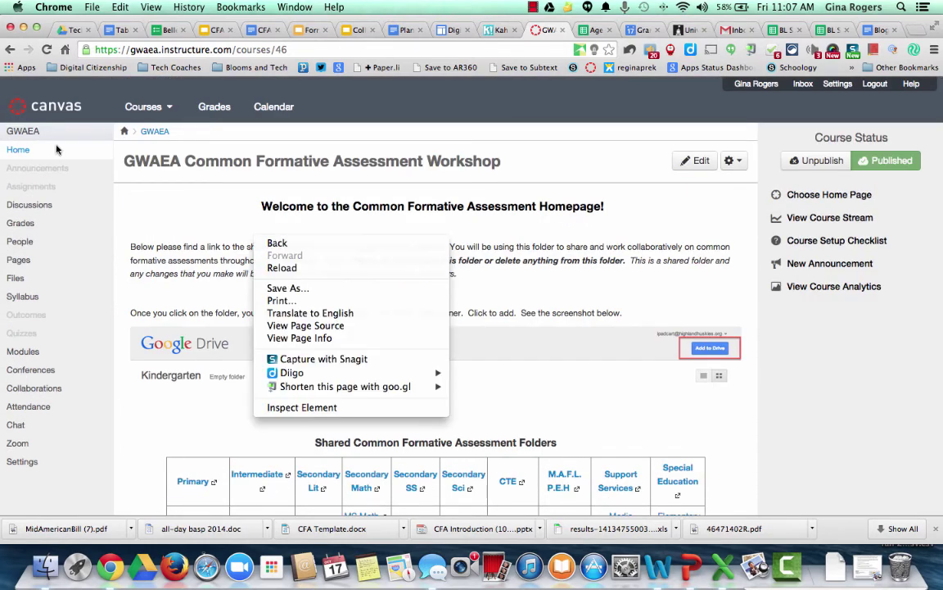
click(28, 148)
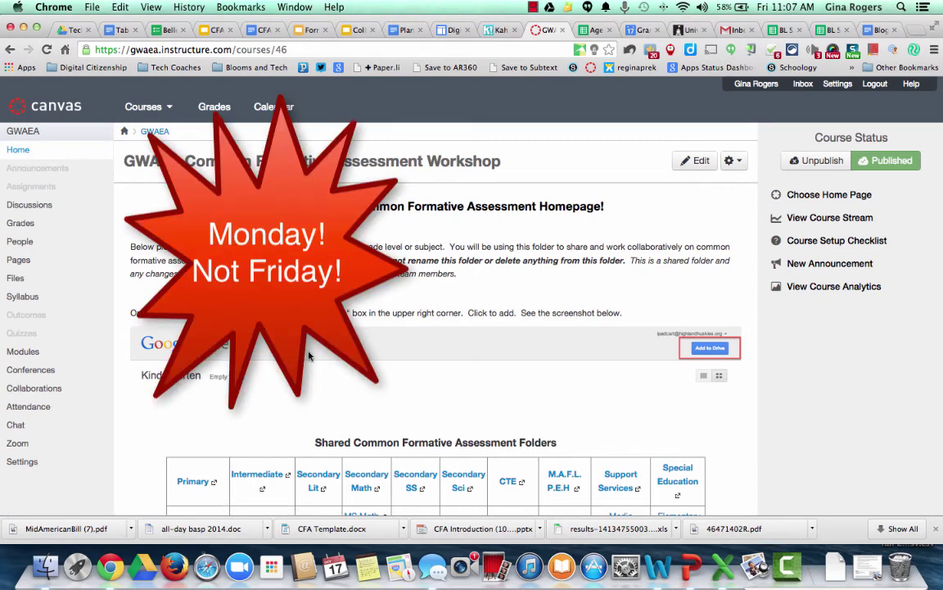
scroll(308, 355, down, 1)
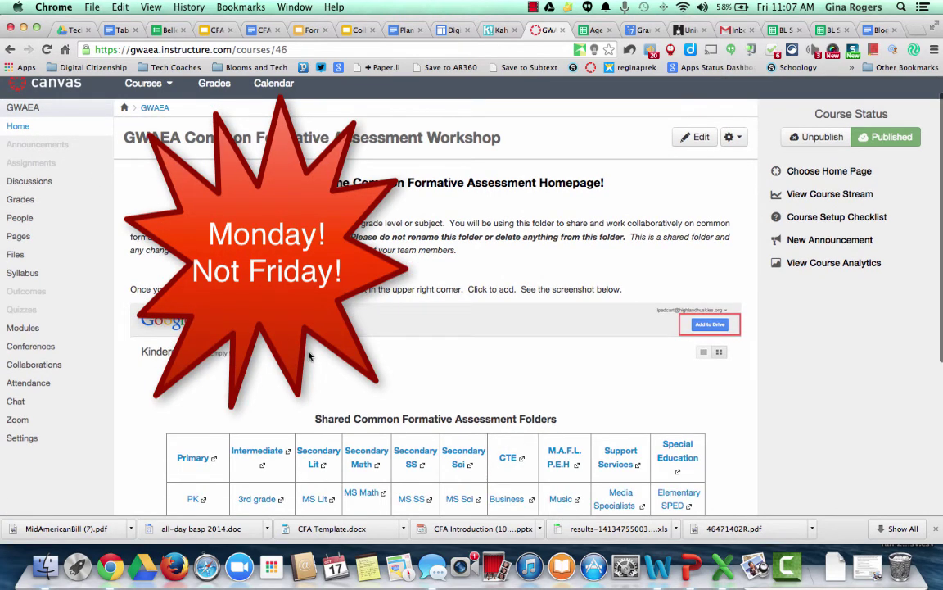
scroll(309, 356, up, 1)
scroll(309, 355, down, 4)
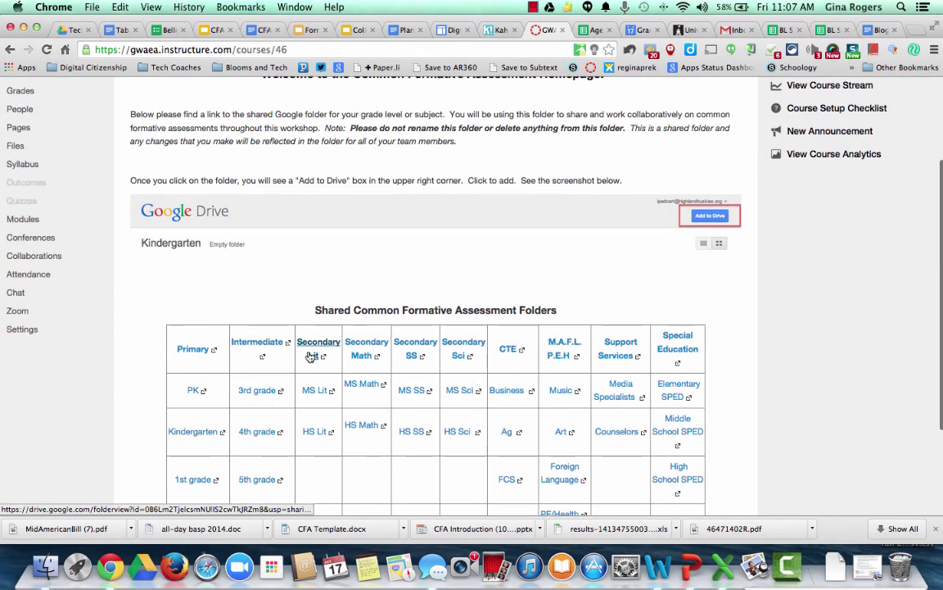
scroll(309, 355, up, 3)
scroll(309, 356, down, 5)
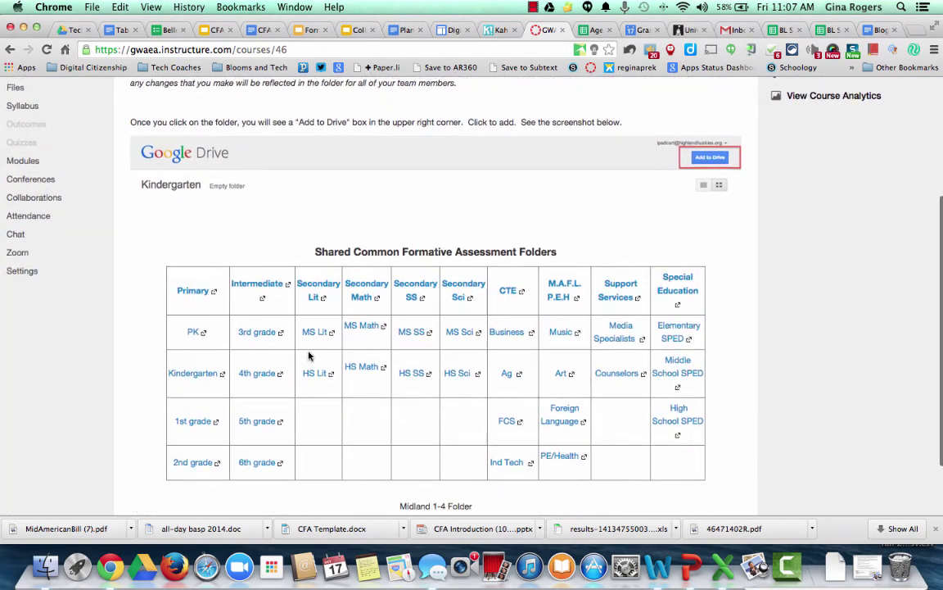